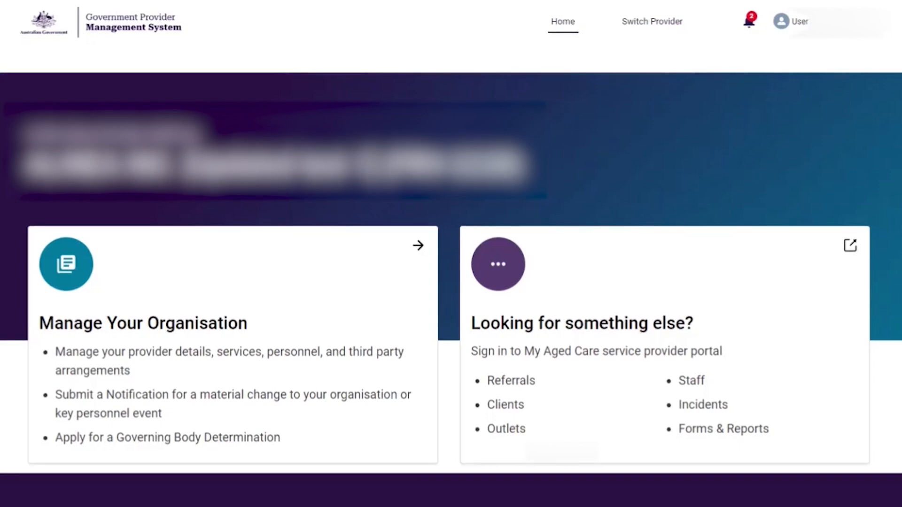
Open Manage Your Organisation and start an application for a determination that certain governing body responsibilities do not apply.
click(161, 463)
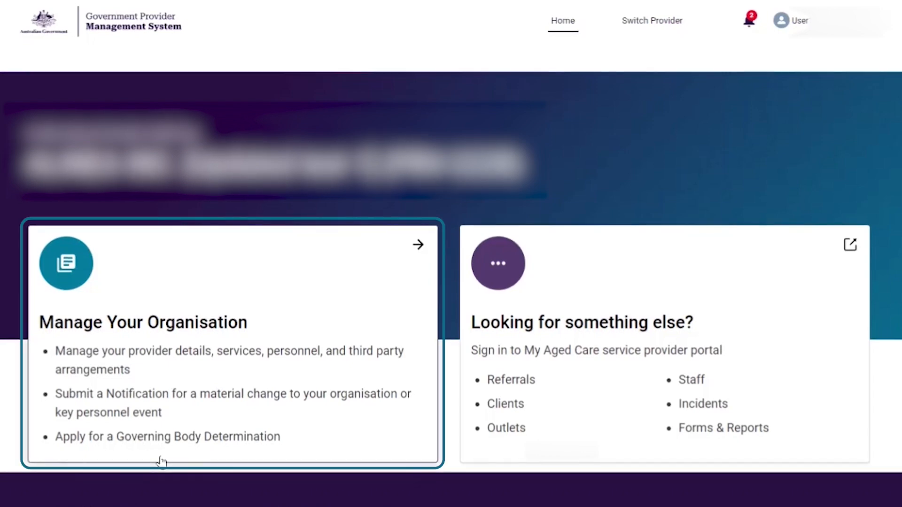
click(201, 327)
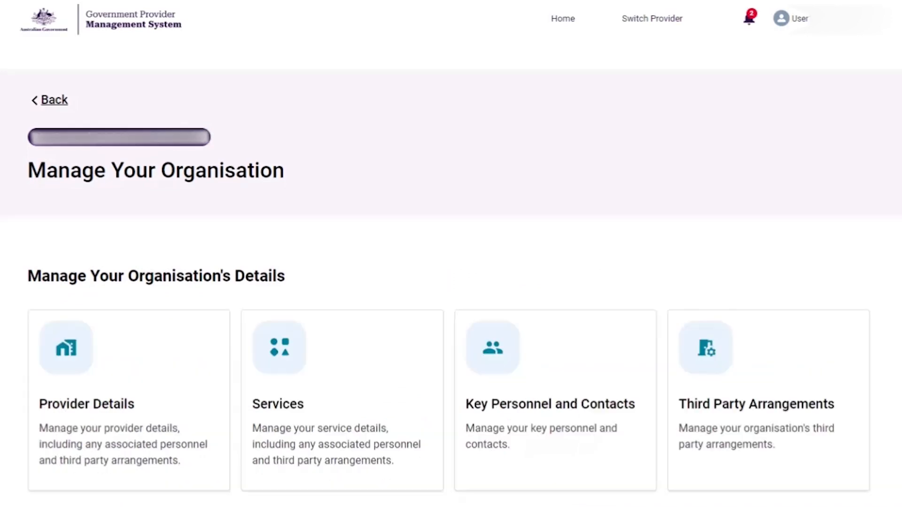
scroll(451, 253, down, 7)
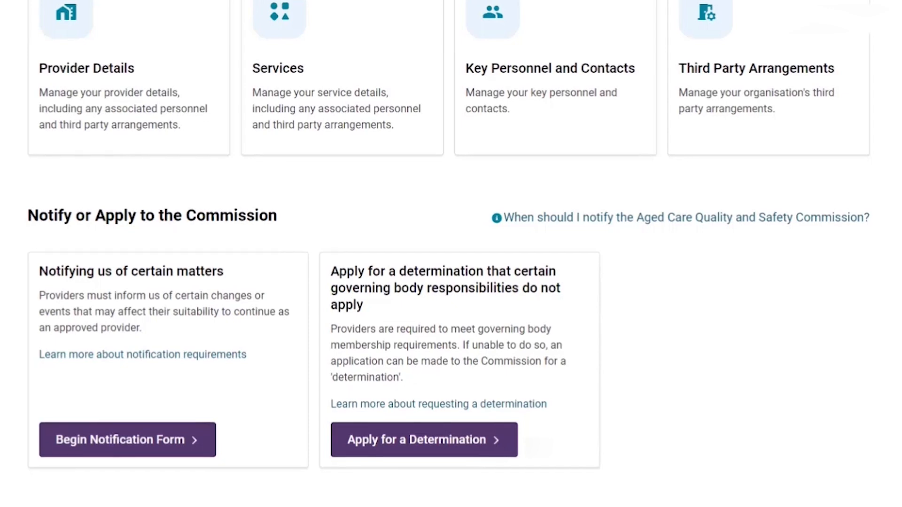
click(447, 444)
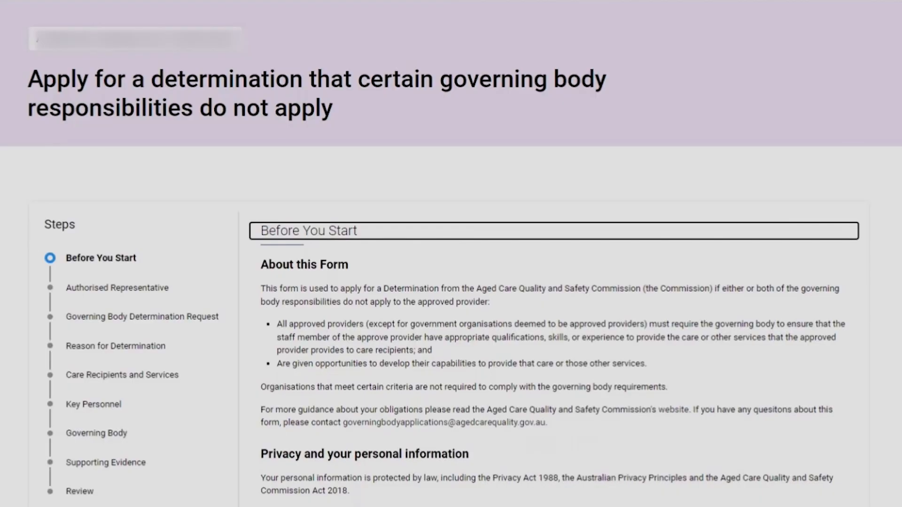
Read the Before You Start information and continue to the Authorised Representative section.
scroll(554, 329, down, 4)
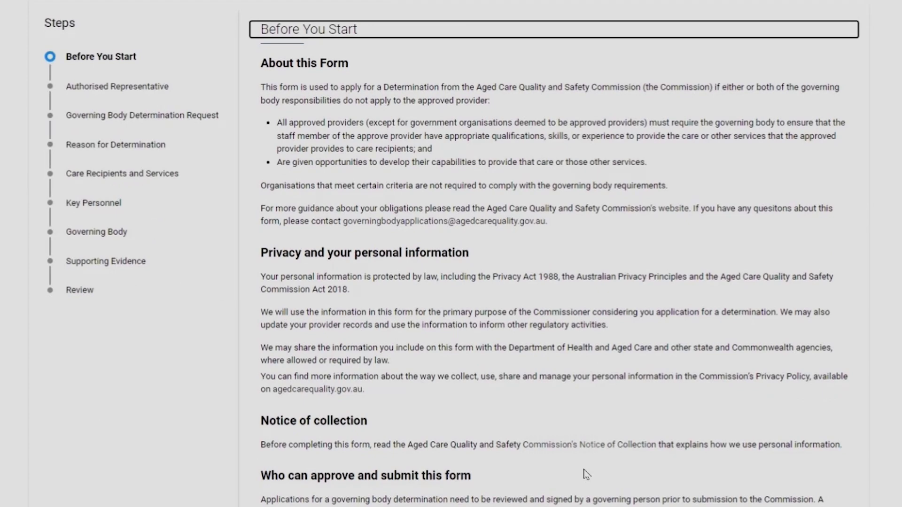
key(Tab)
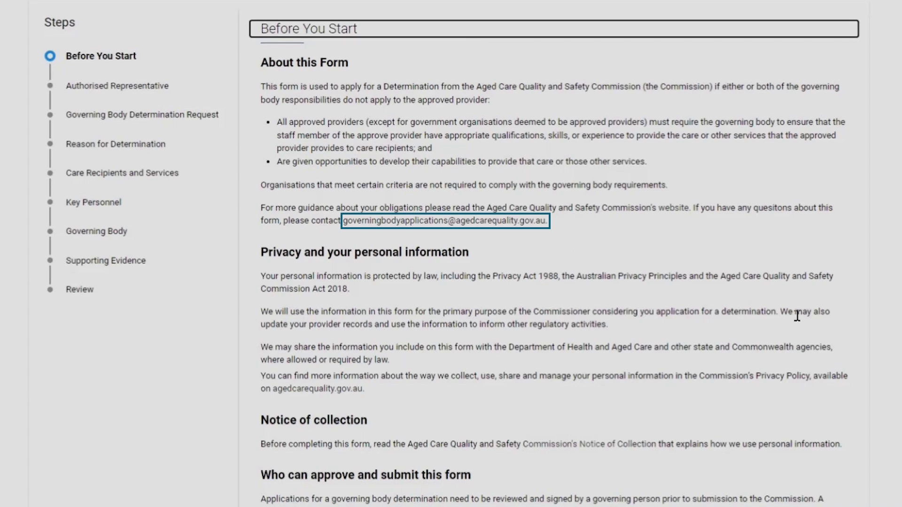
scroll(797, 316, down, 3)
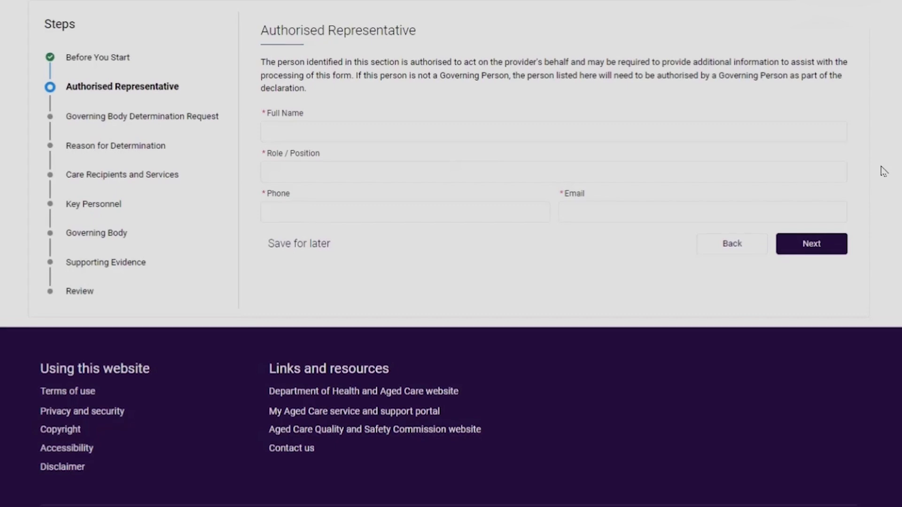
Enter the authorised representative's full name, phone and email with the role Executive, and continue to the determination request.
click(328, 132)
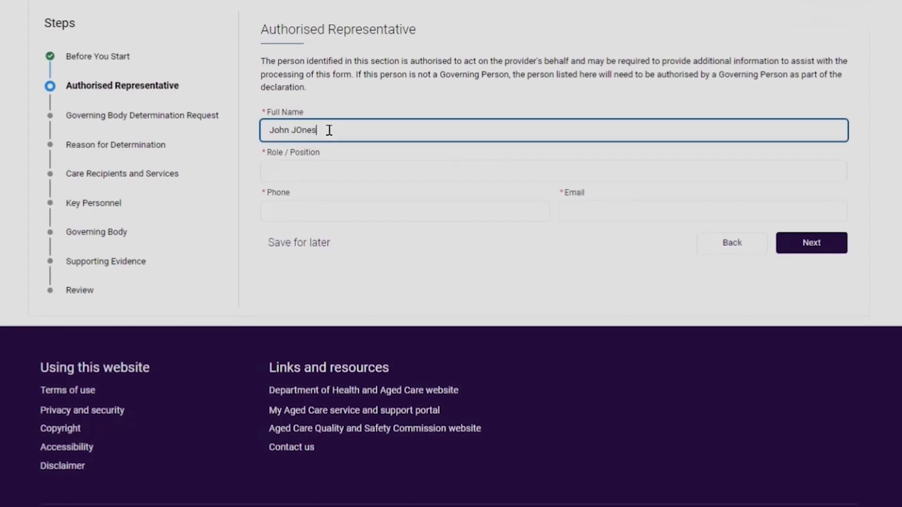
click(327, 173)
text(Executive)
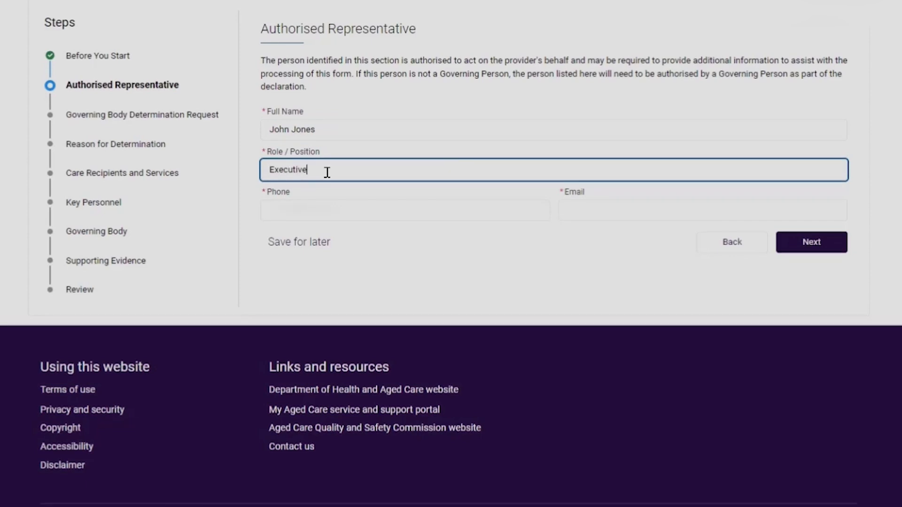
click(319, 215)
text(04)
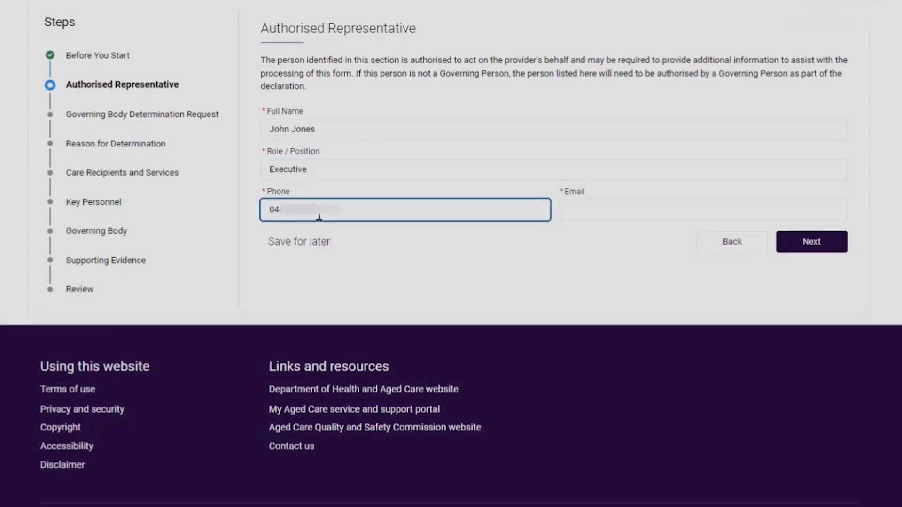
click(595, 215)
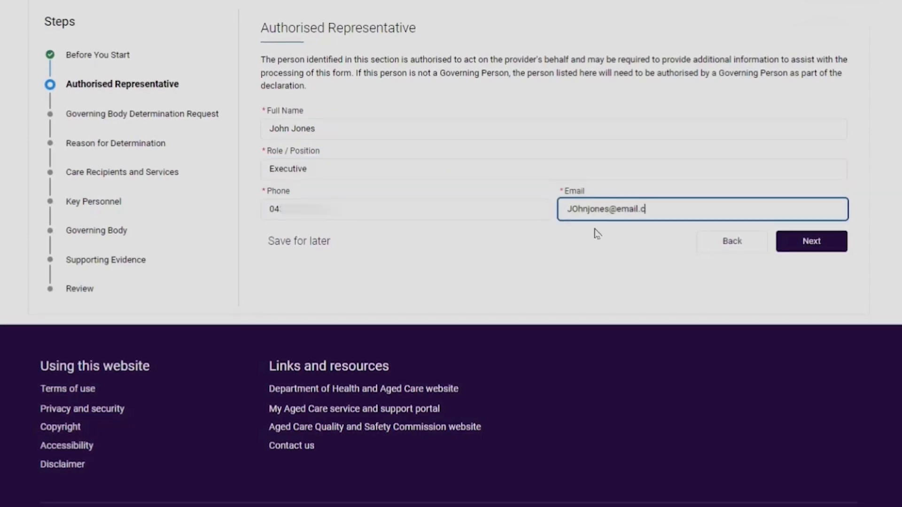
click(828, 244)
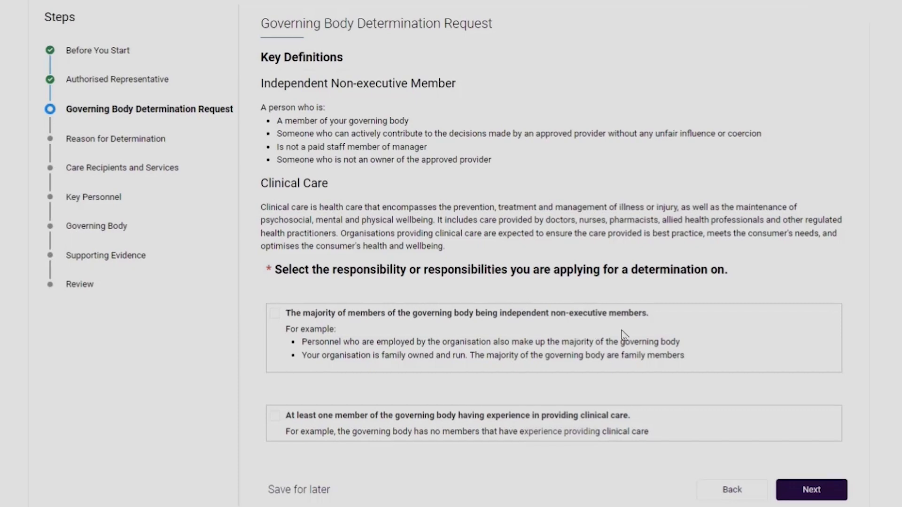
Request a determination on the majority of members being independent non-executive, giving the reason "Majority of governing body are family members".
click(275, 314)
click(827, 484)
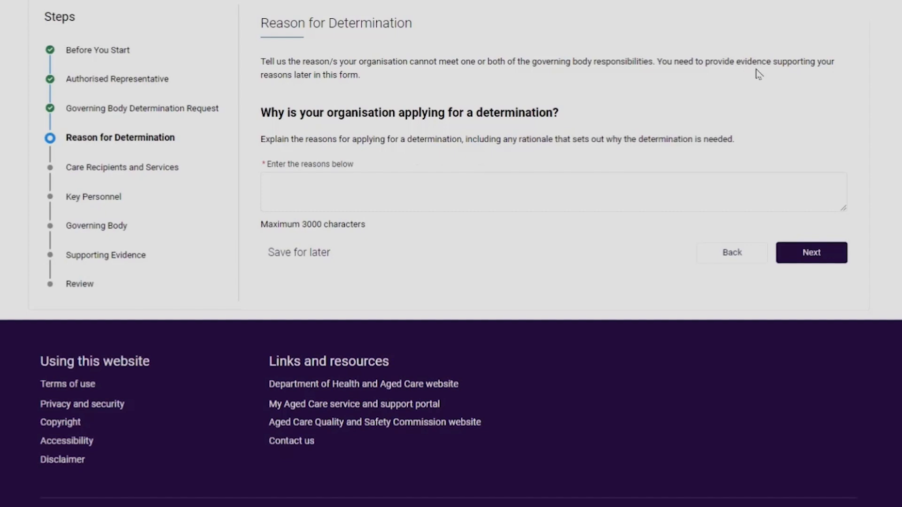
click(322, 182)
text(Majority of governing body are family members)
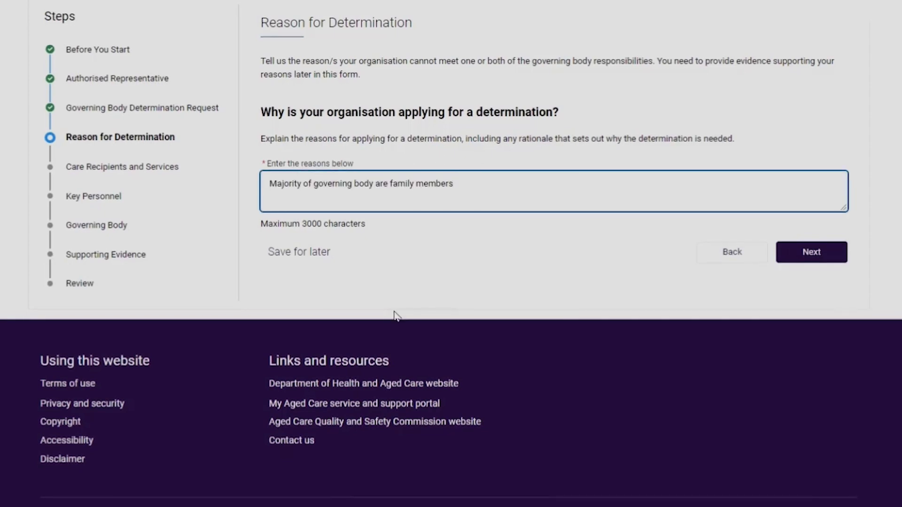
click(782, 254)
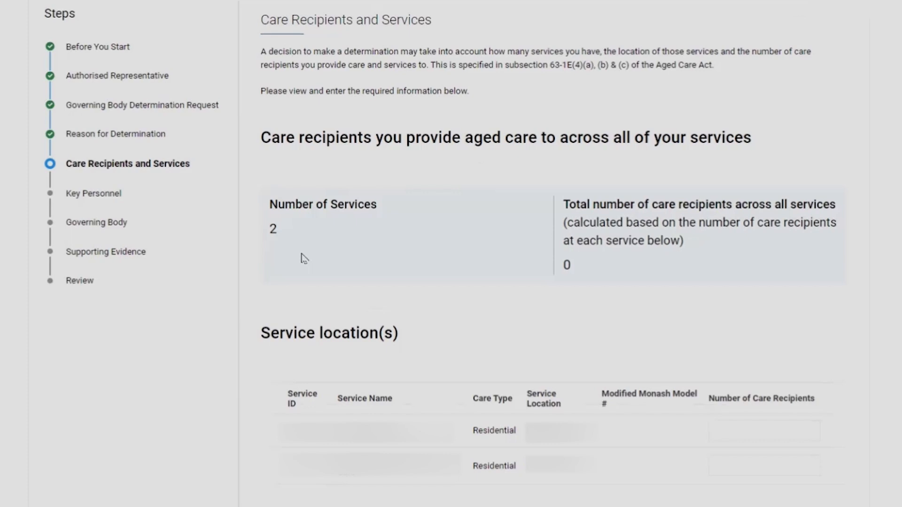
Enter 5 and 6 care recipients for the two residential services, and confirm the key personnel cessation information as correct and complete.
click(737, 423)
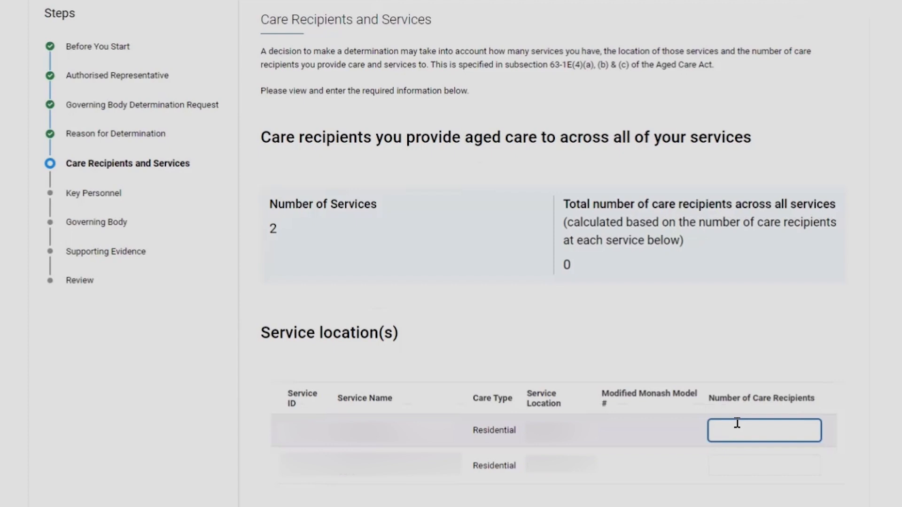
text(5)
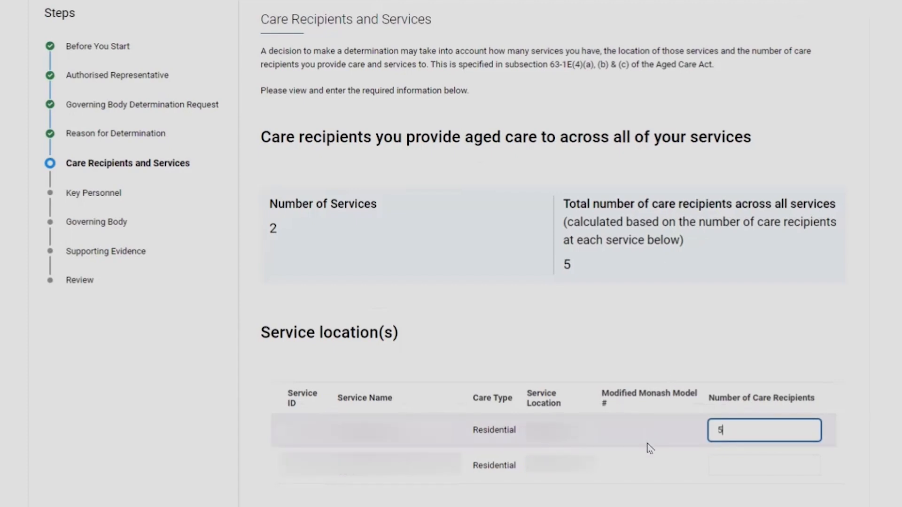
key(Tab)
text(6)
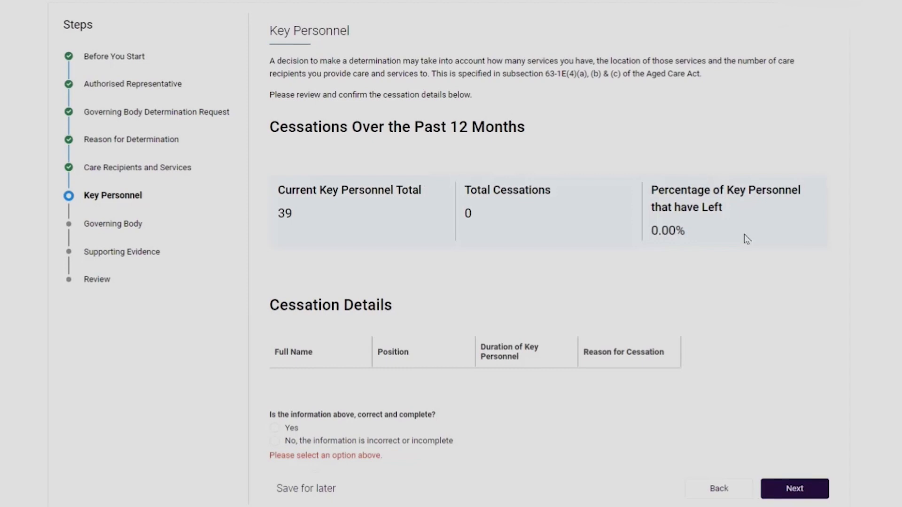
click(277, 430)
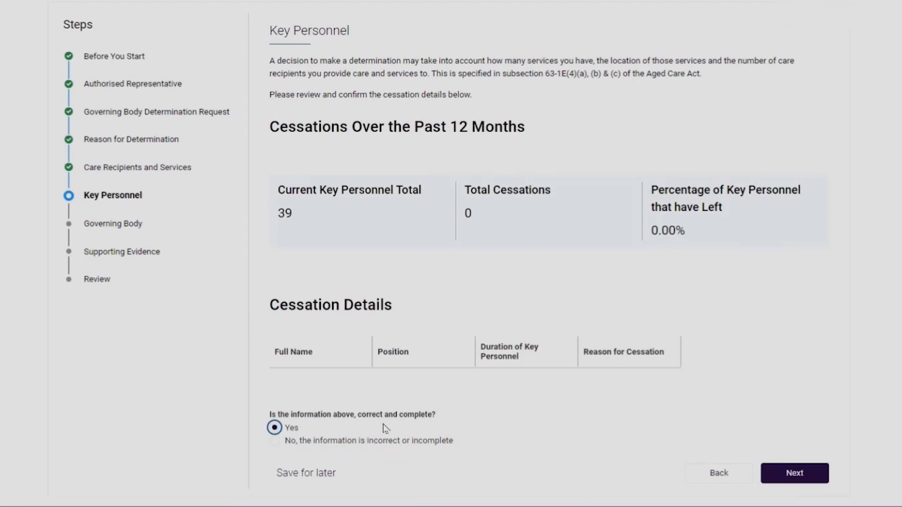
click(818, 482)
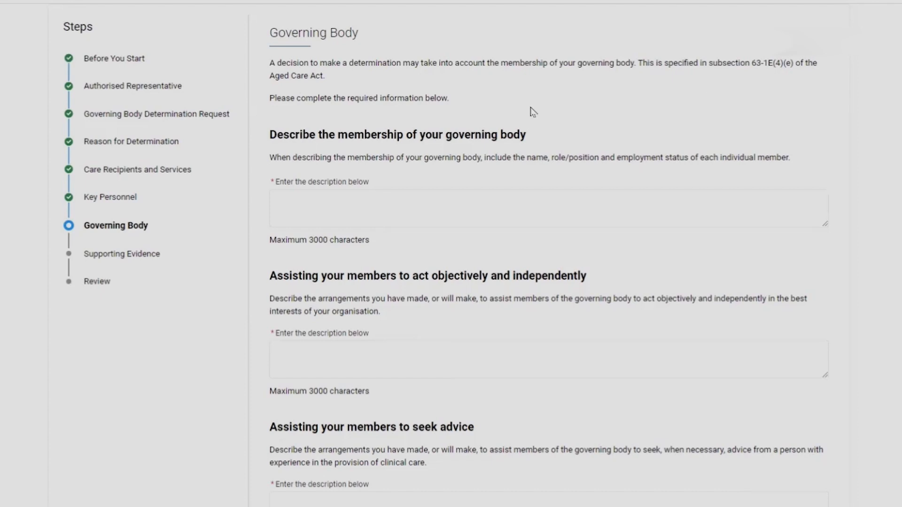
Fill in the governing body membership, acting independently and seeking advice descriptions with "Lorem ipsum", and continue to Supporting Evidence.
right_click(343, 200)
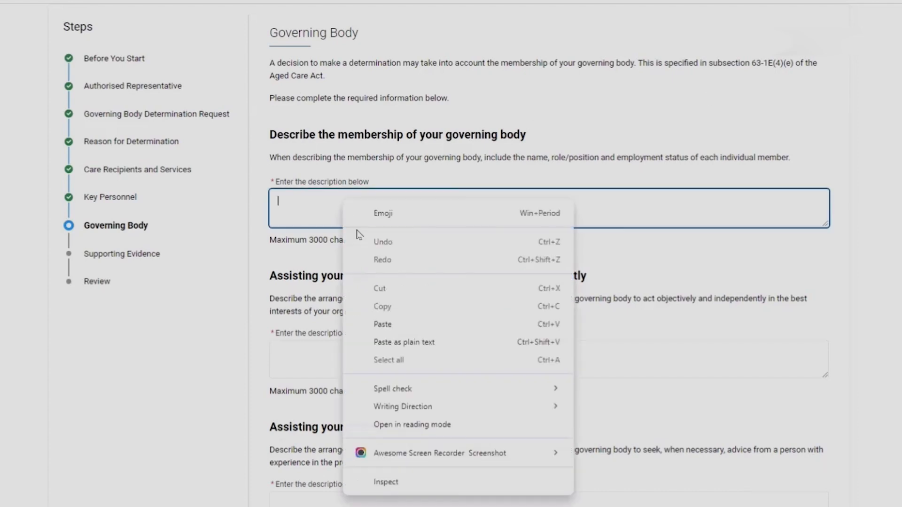
click(396, 324)
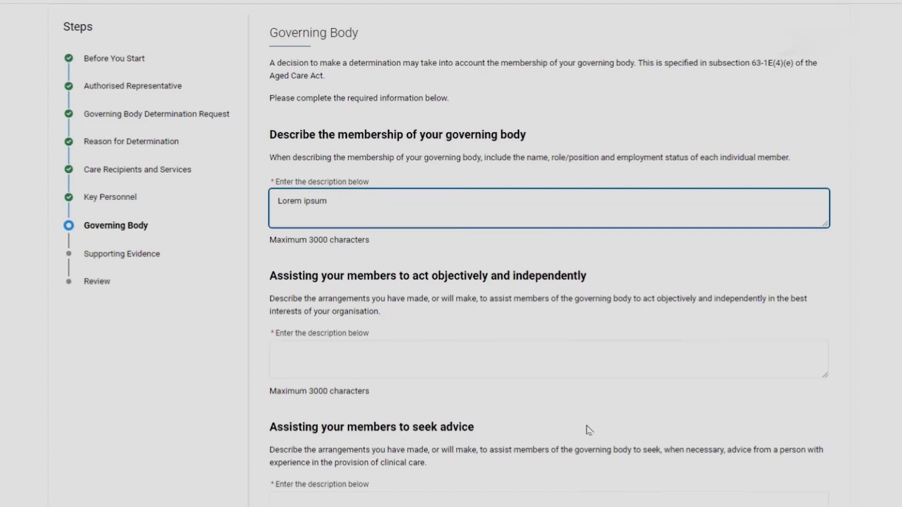
click(546, 349)
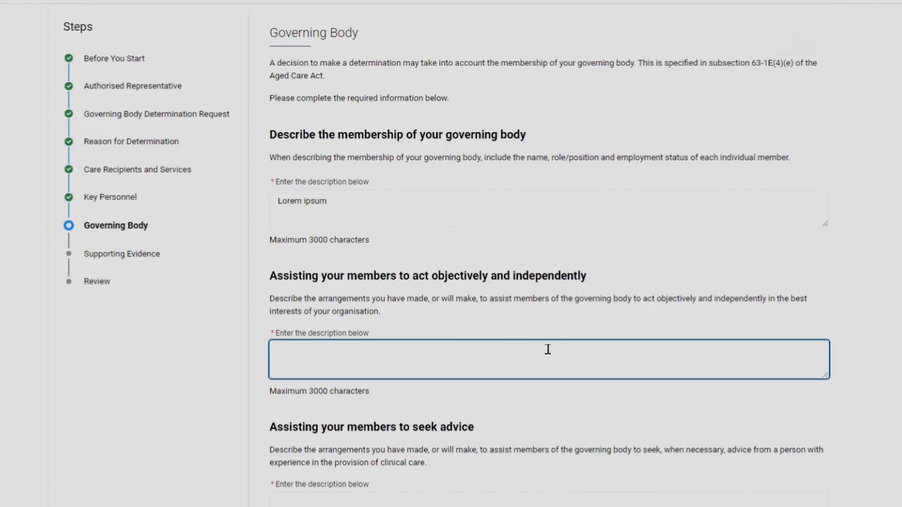
text(Lorem ipsum)
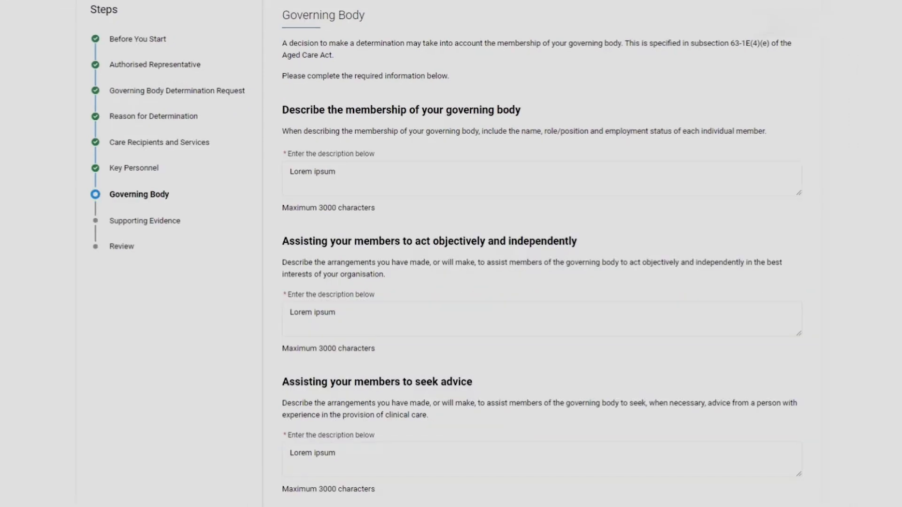
click(747, 491)
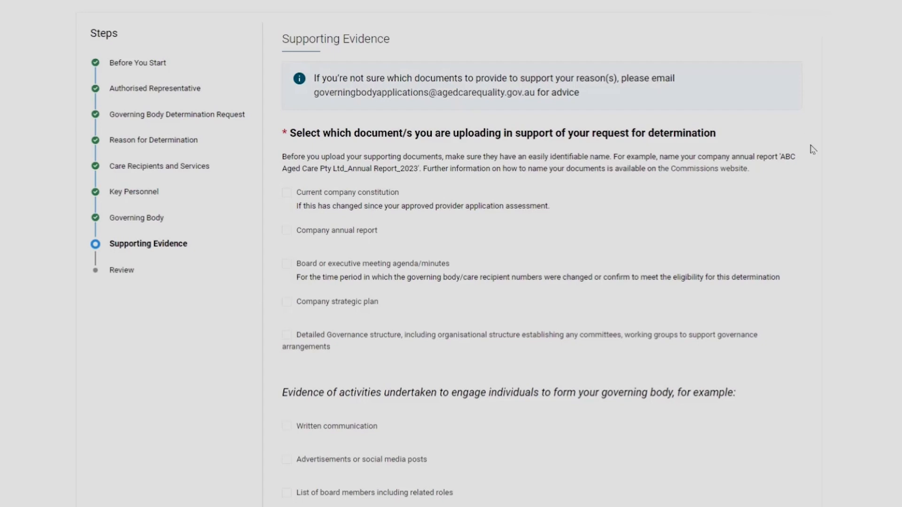
Select Detailed Governance structure as supporting evidence, upload its Word document and continue to the review.
scroll(830, 162, down, 1)
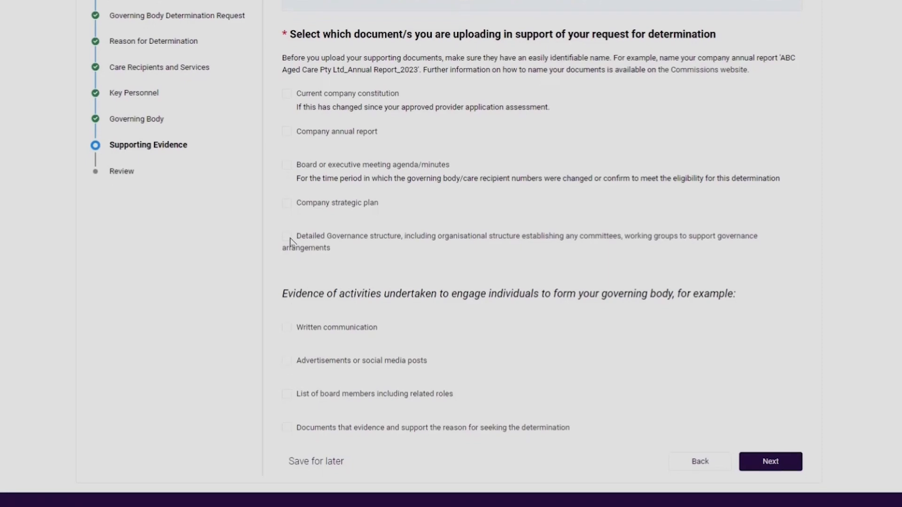
click(288, 239)
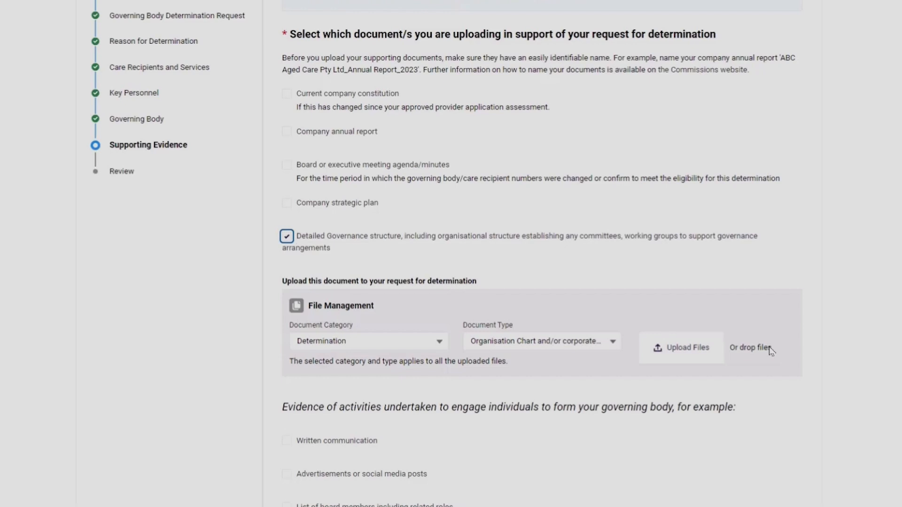
click(685, 355)
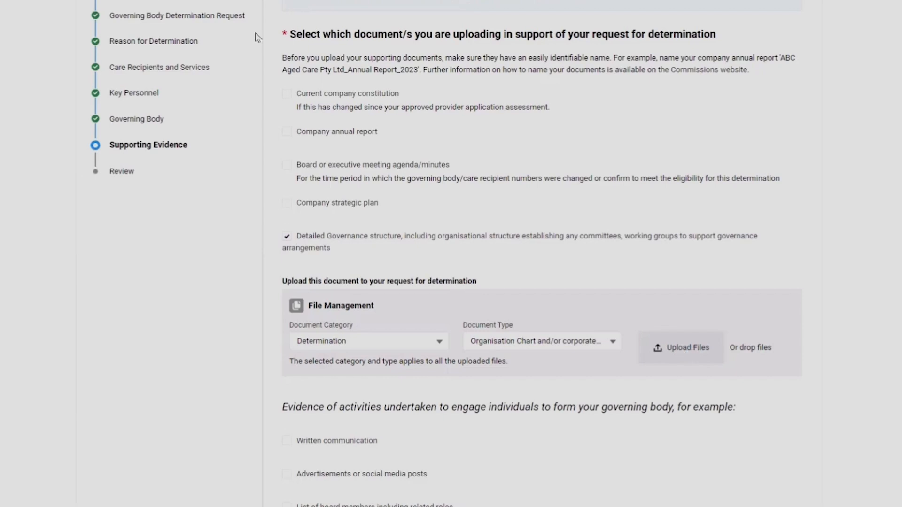
click(707, 213)
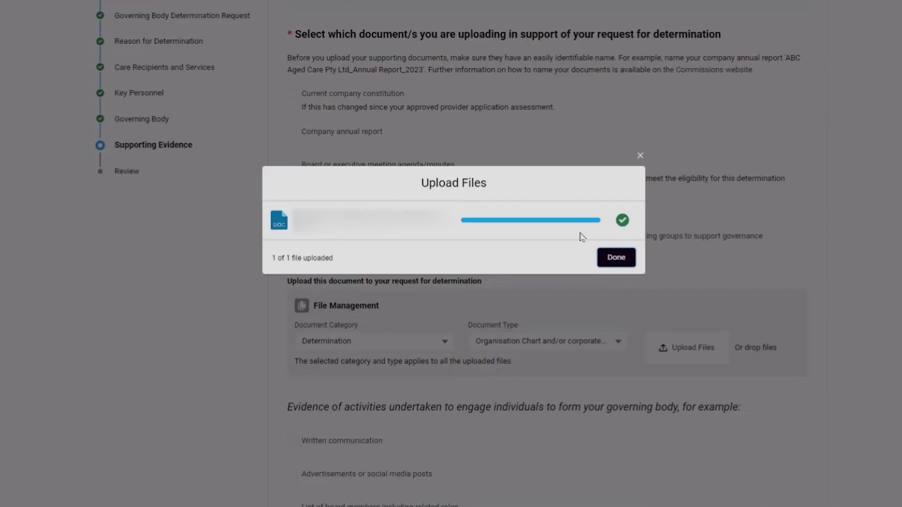
click(616, 257)
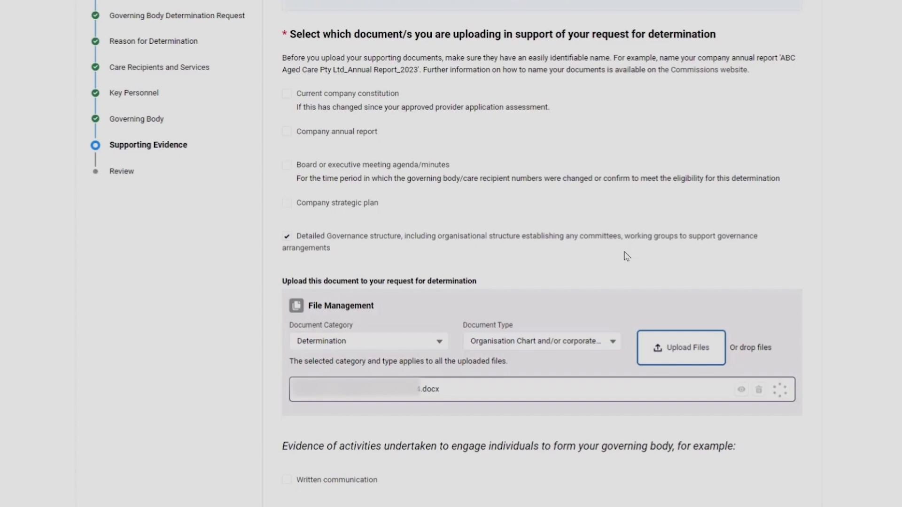
scroll(866, 331, down, 5)
click(769, 377)
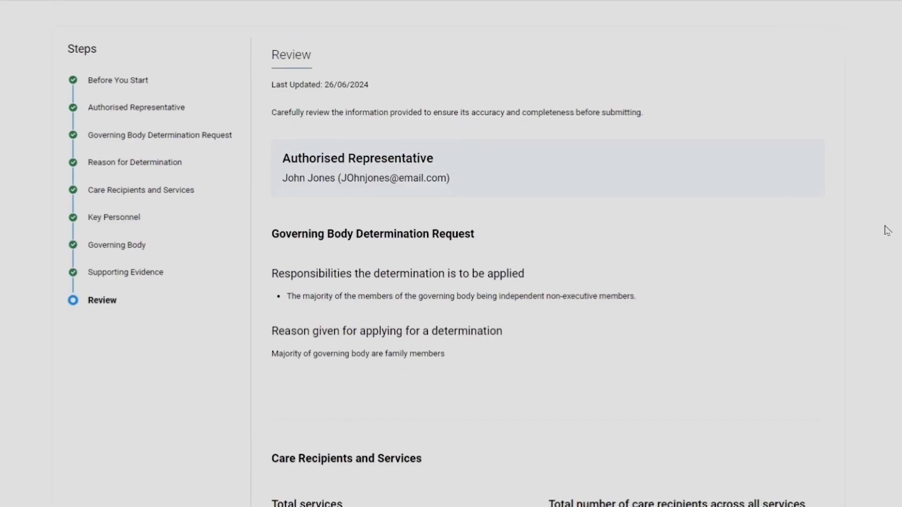
Review the application's entered information and open the attached supporting document.
scroll(898, 230, down, 10)
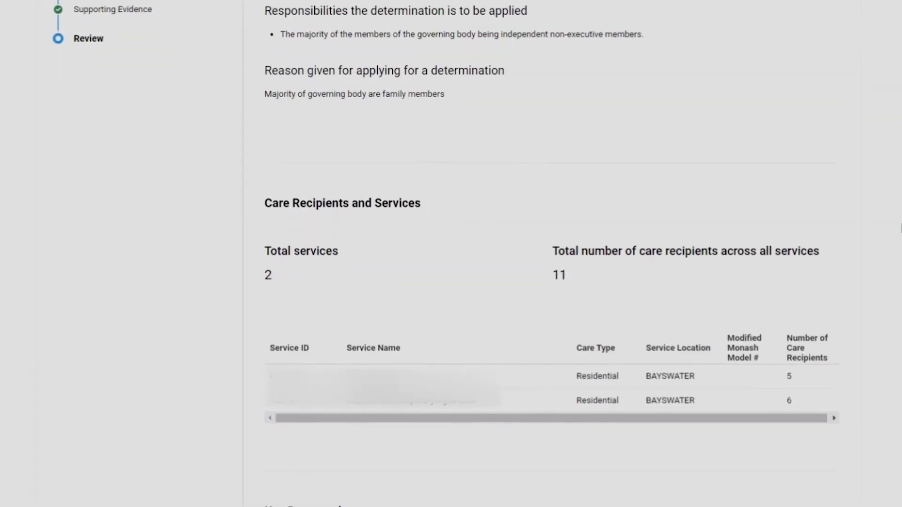
scroll(553, 254, down, 6)
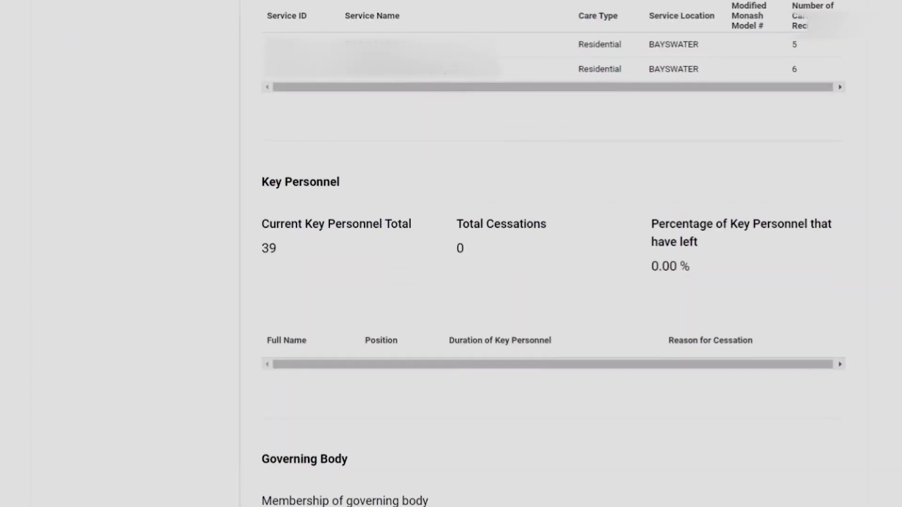
scroll(554, 254, down, 3)
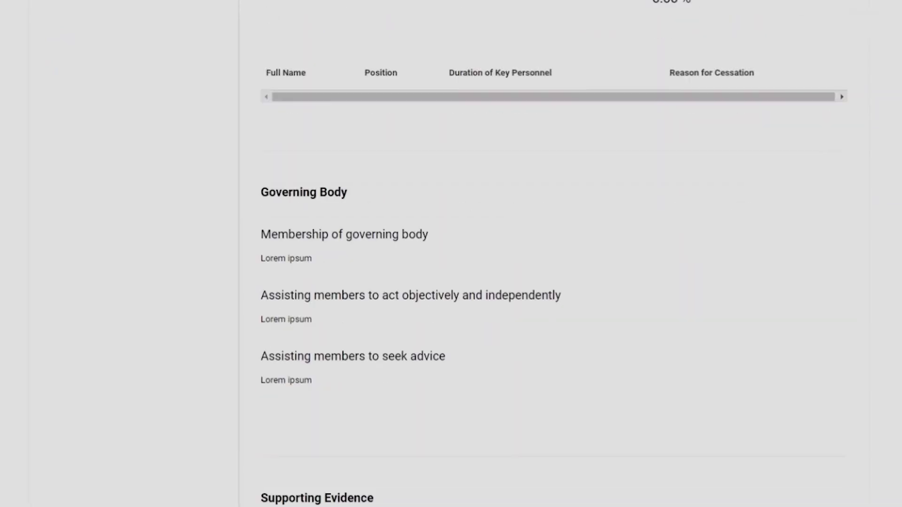
click(470, 407)
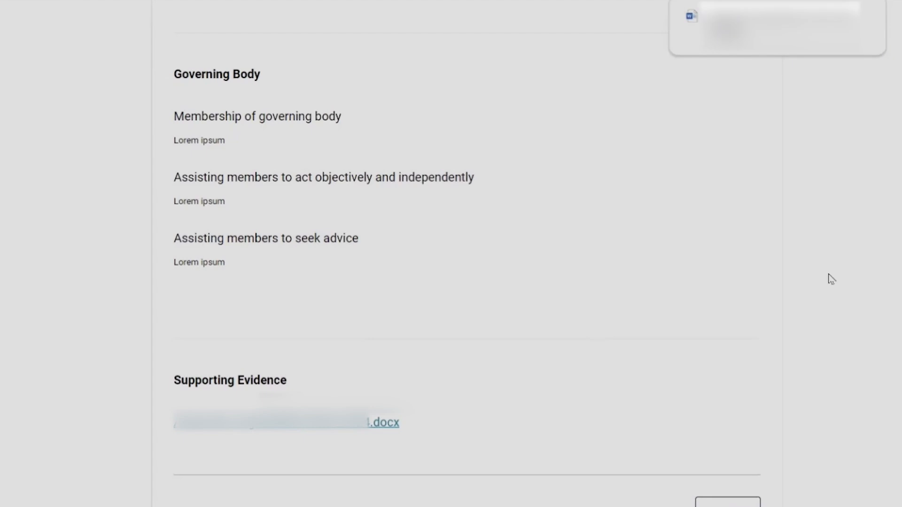
Send the form to the first listed governing person for approval and return to the Determination section of Manage Your Organisation.
scroll(831, 280, down, 7)
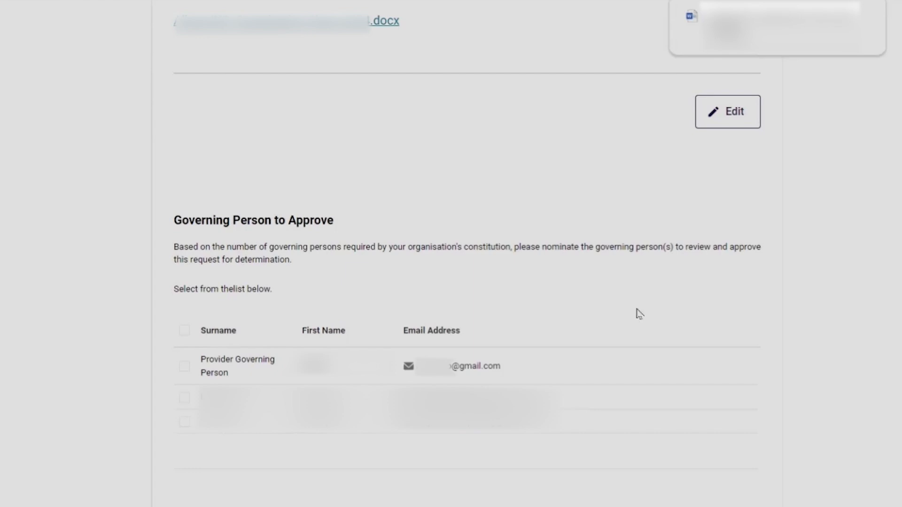
click(184, 367)
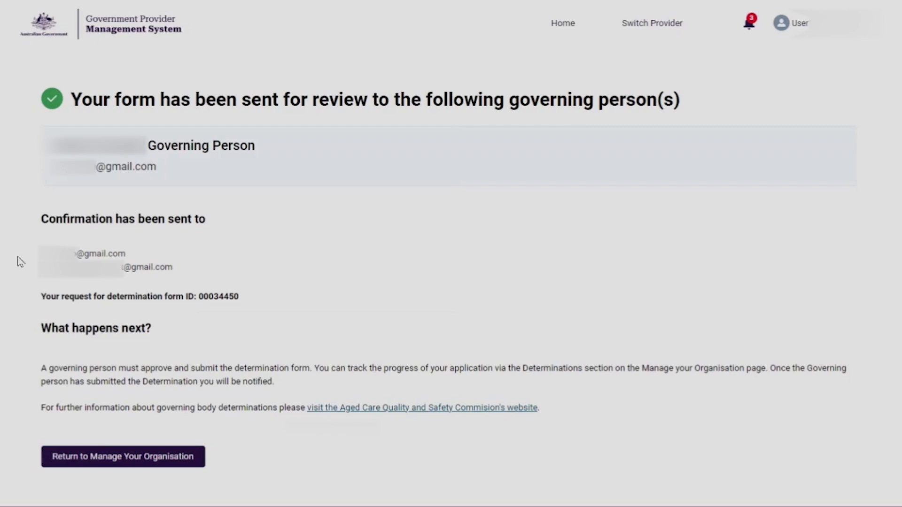
click(106, 464)
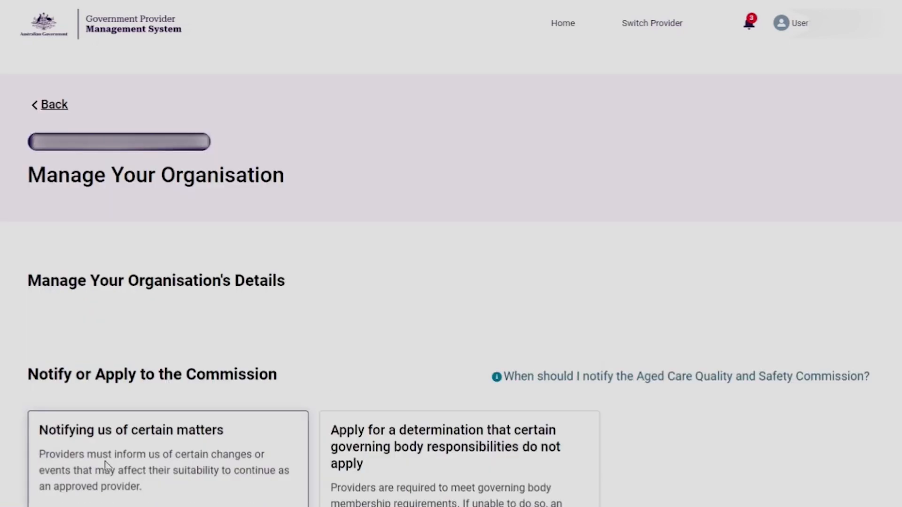
scroll(658, 393, down, 10)
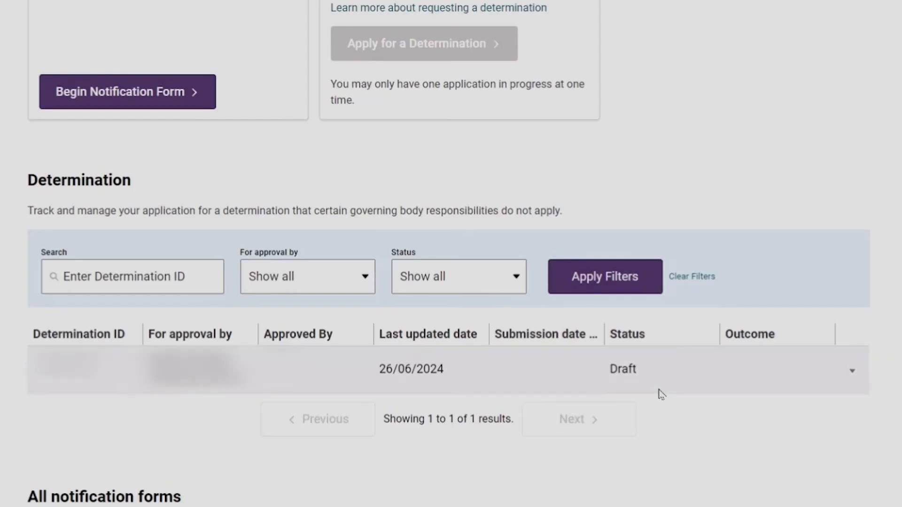